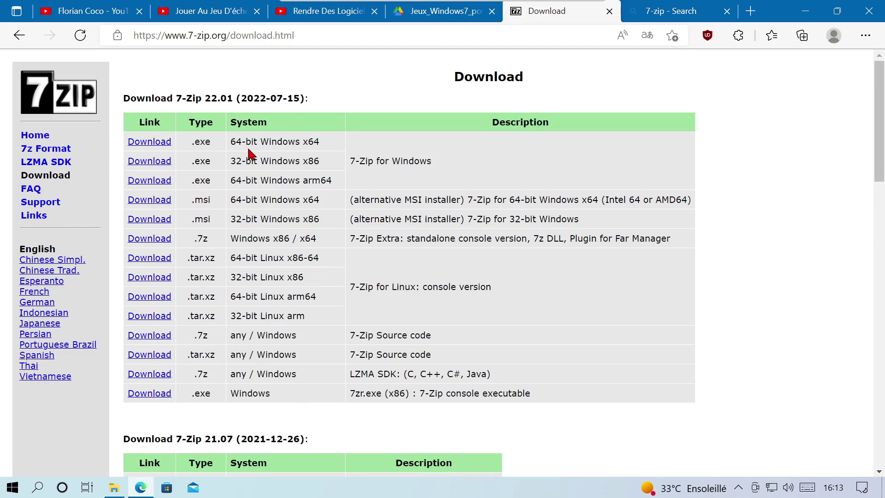
- Review the chess video's description for the game's download link and return to the Drive page of Jeux_Windows7_pour_Windows10.zip
{"action": "left_click", "coordinate": [442, 19]}
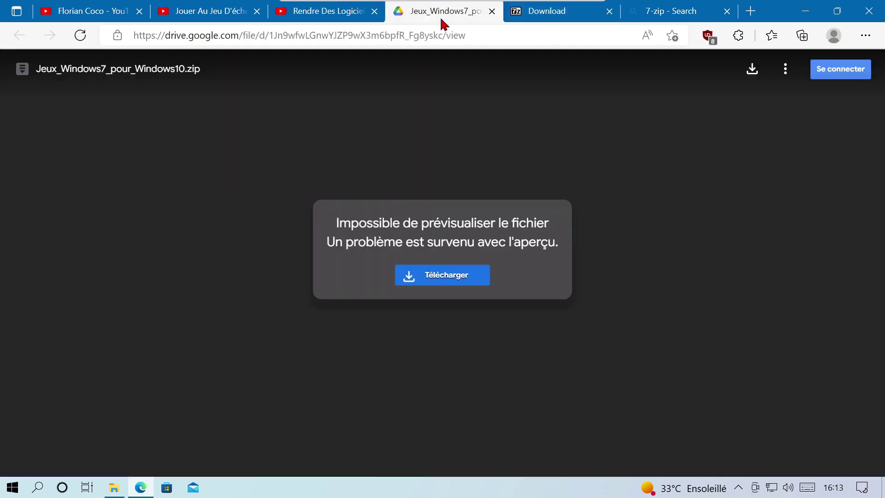
{"action": "left_click", "coordinate": [229, 17]}
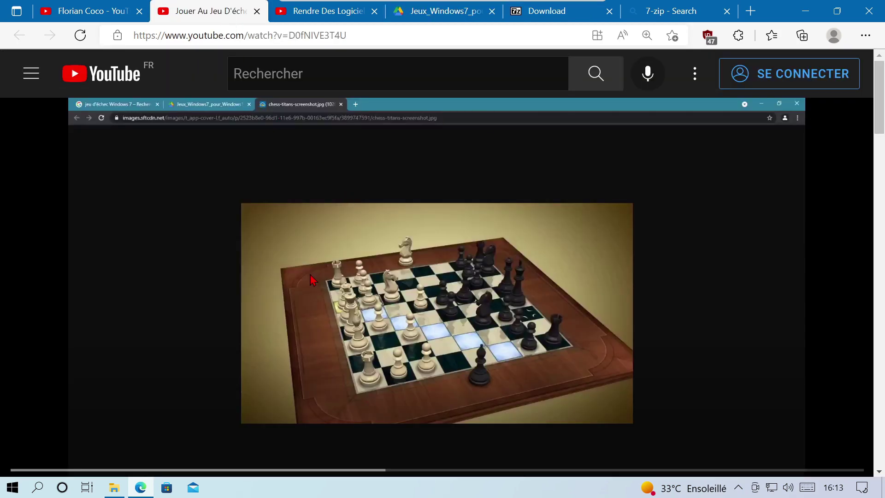
{"action": "scroll", "coordinate": [288, 242], "scroll_direction": "down", "scroll_amount": 4}
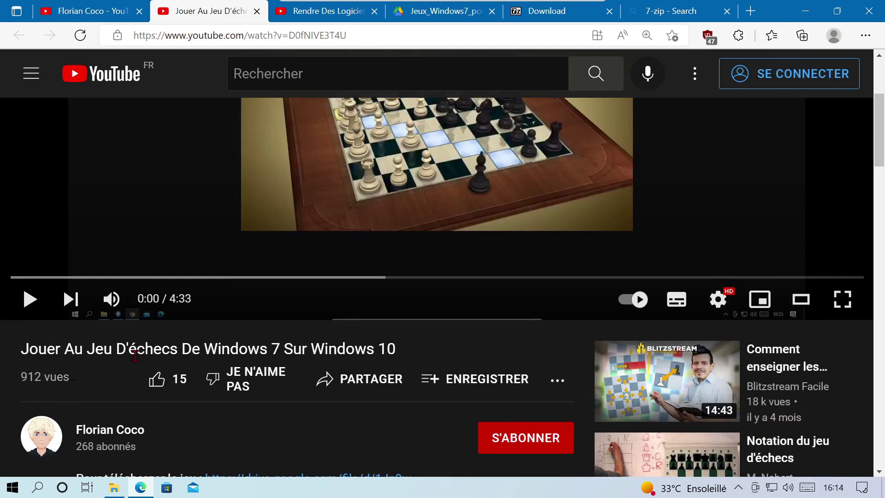
{"action": "scroll", "coordinate": [289, 385], "scroll_direction": "down", "scroll_amount": 3}
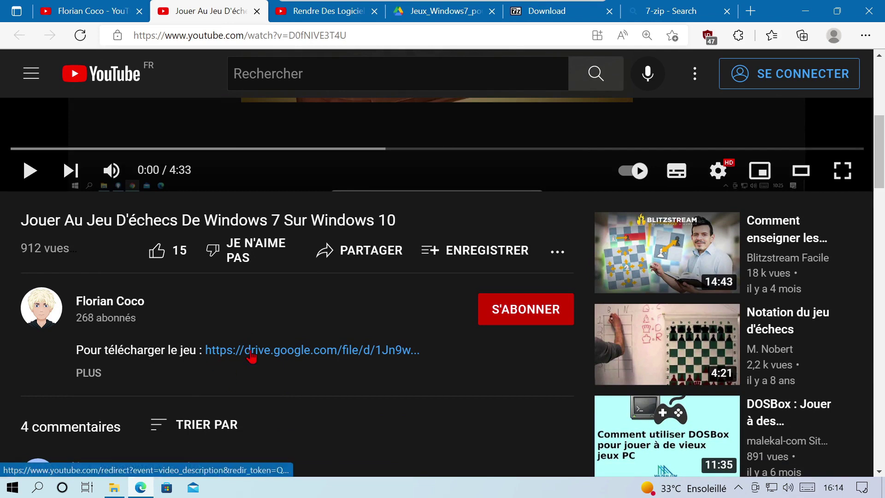
{"action": "left_click_drag", "start_coordinate": [201, 349], "coordinate": [463, 10]}
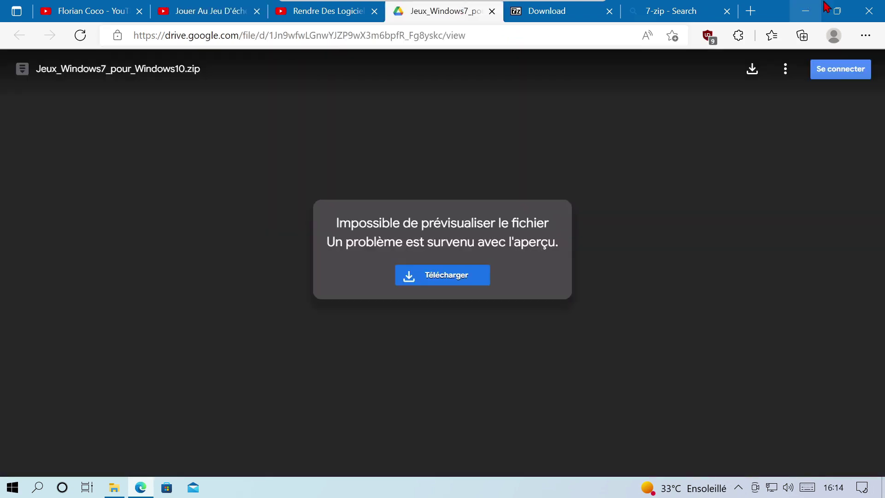
- Move Jeux_Windows7_pour_Windows10.exe from the Documents folder to an empty spot on the desktop
{"action": "left_click", "coordinate": [805, 11]}
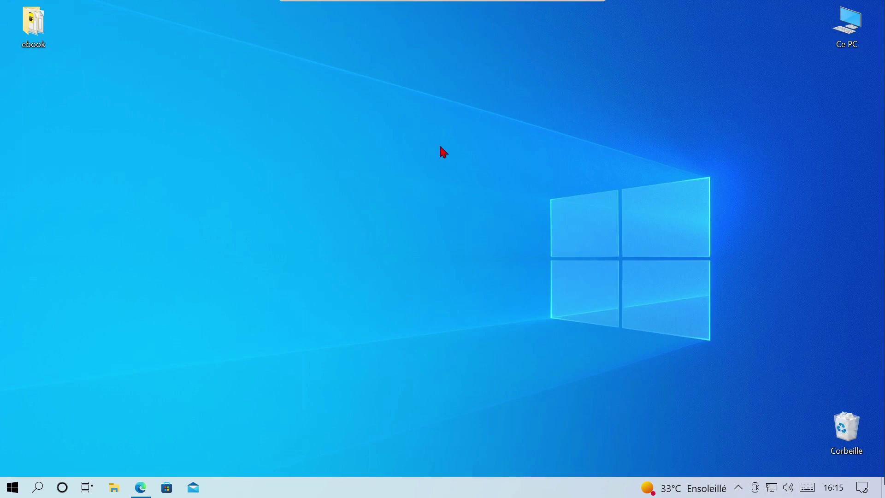
{"action": "left_click", "coordinate": [850, 28]}
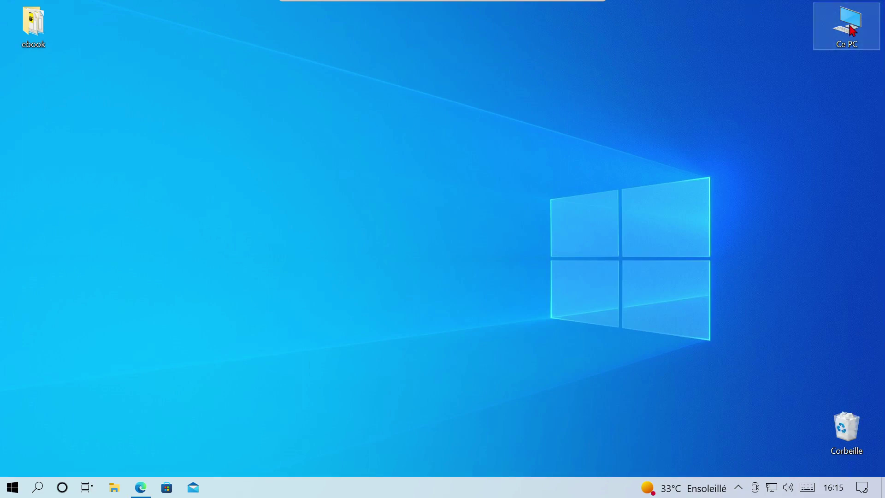
{"action": "double_click", "coordinate": [852, 30]}
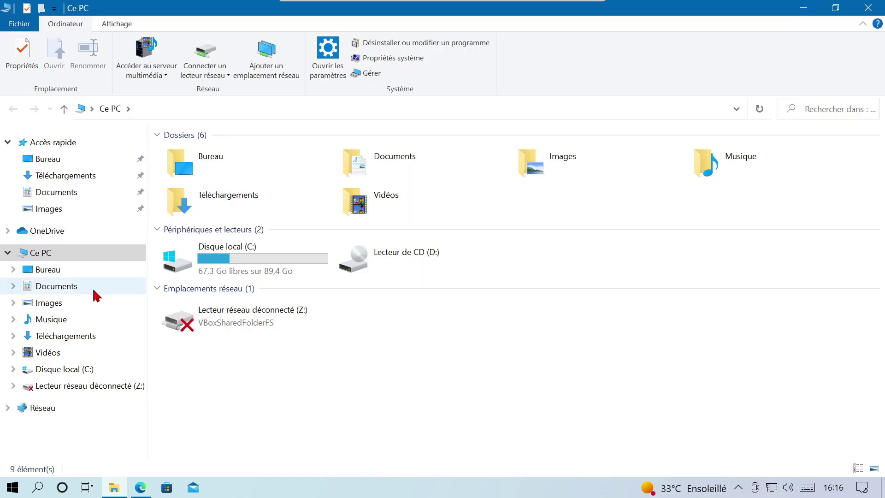
{"action": "left_click", "coordinate": [58, 294]}
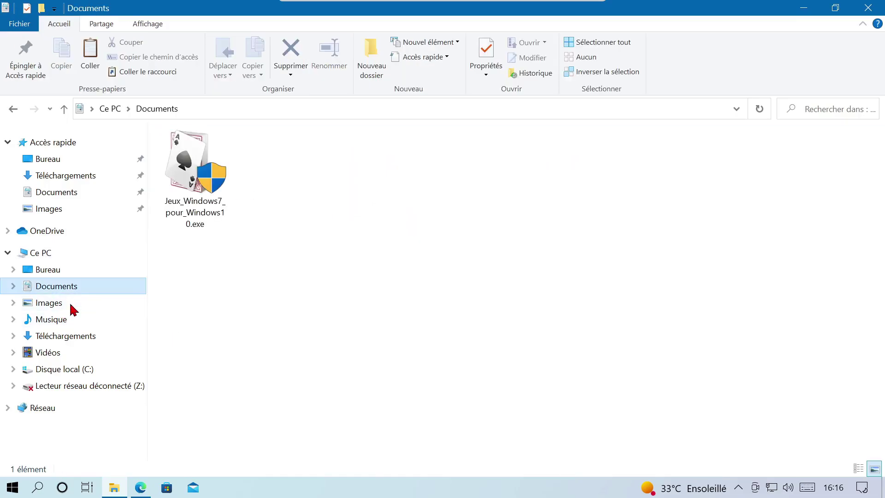
{"action": "left_click_drag", "start_coordinate": [692, 6], "coordinate": [671, 82]}
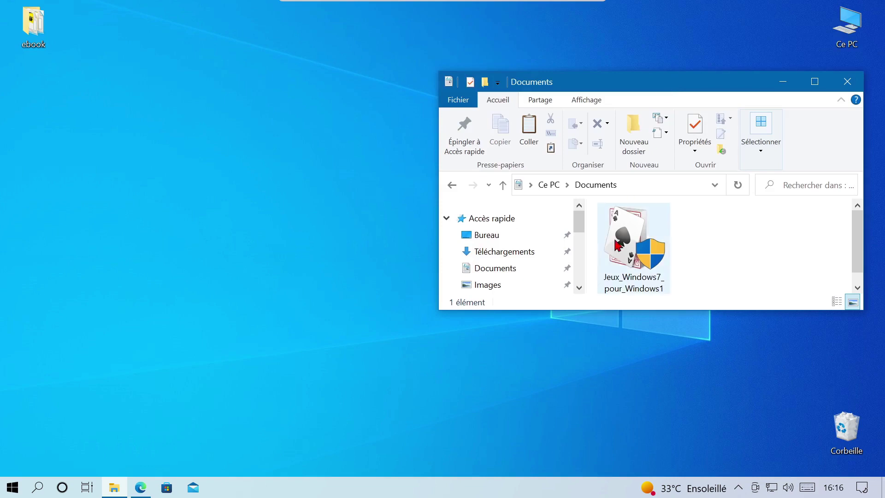
{"action": "left_click", "coordinate": [619, 246]}
{"action": "left_click_drag", "start_coordinate": [632, 244], "coordinate": [272, 235]}
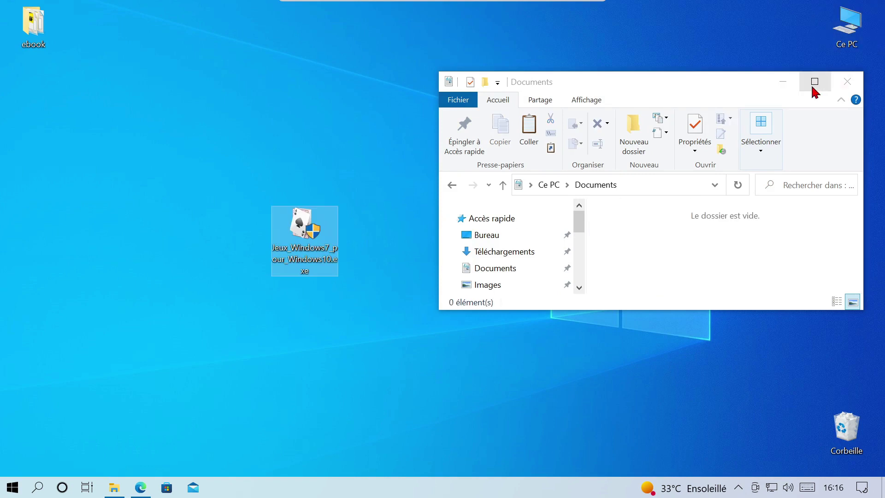
{"action": "left_click", "coordinate": [783, 82]}
{"action": "left_click_drag", "start_coordinate": [302, 230], "coordinate": [210, 147]}
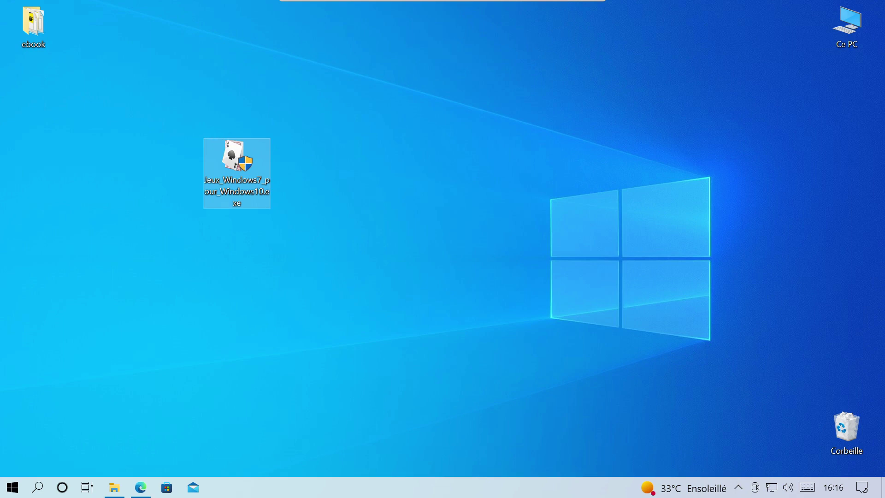
- Look at the YouTube video page "Rendre Des Logiciels Portable avec 7zip" in the browser and return to the desktop
{"action": "left_click", "coordinate": [141, 487]}
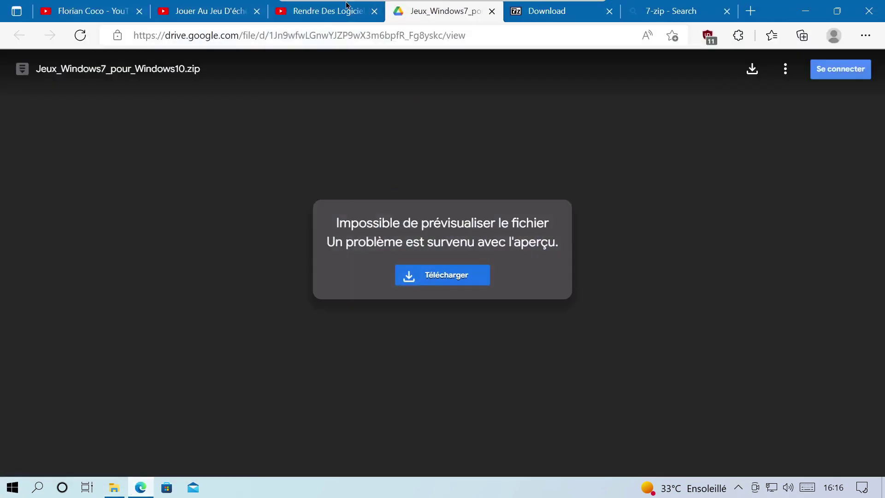
{"action": "left_click", "coordinate": [347, 6]}
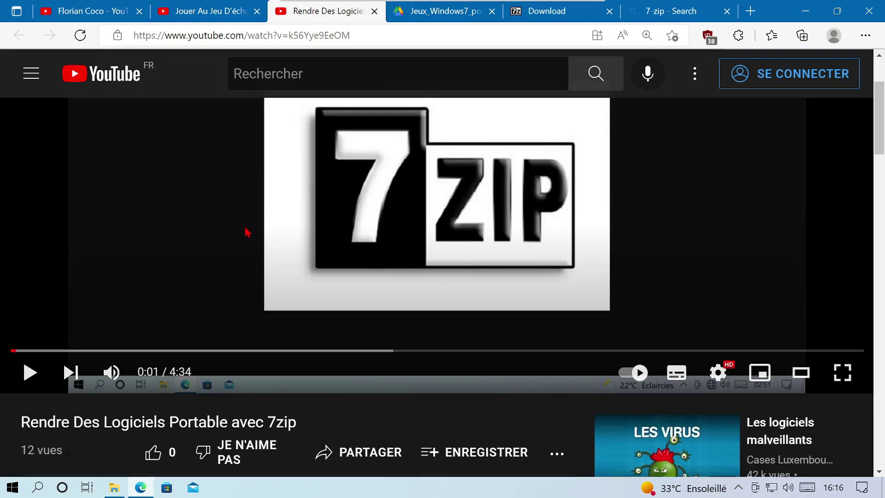
{"action": "scroll", "coordinate": [248, 233], "scroll_direction": "down", "scroll_amount": 1}
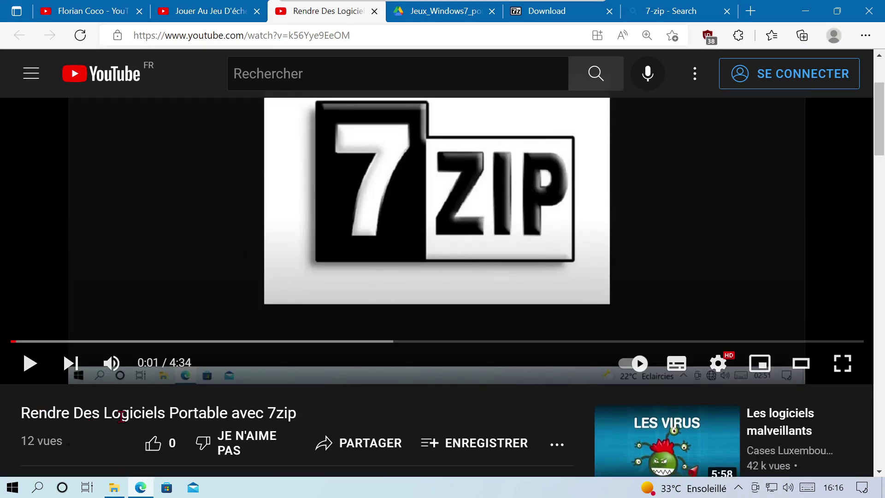
{"action": "scroll", "coordinate": [668, 164], "scroll_direction": "up", "scroll_amount": 3}
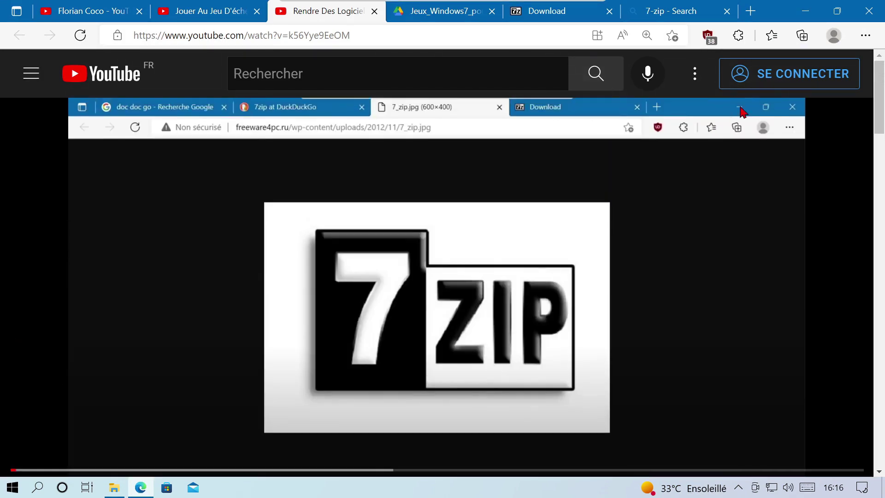
{"action": "left_click", "coordinate": [807, 12]}
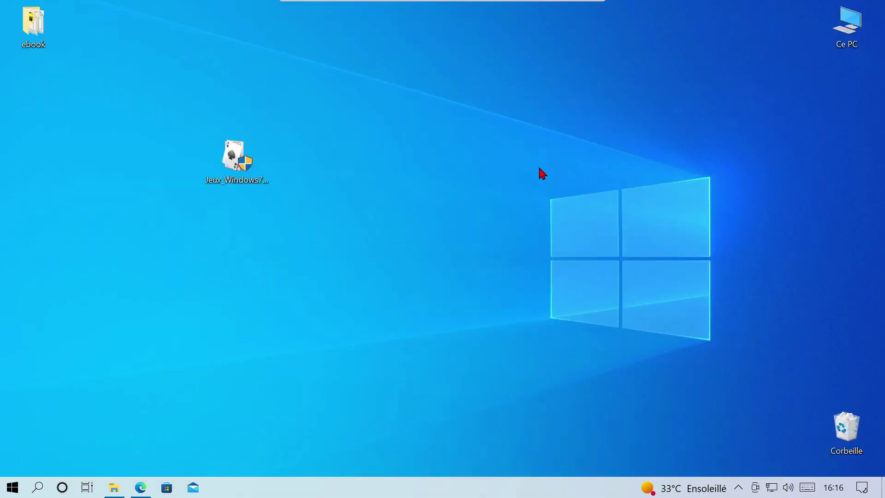
- Extract Jeux_Windows7_pour_Windows10.exe with 7-Zip into a desktop folder of the same name, replacing all duplicate files
{"action": "left_click", "coordinate": [251, 180]}
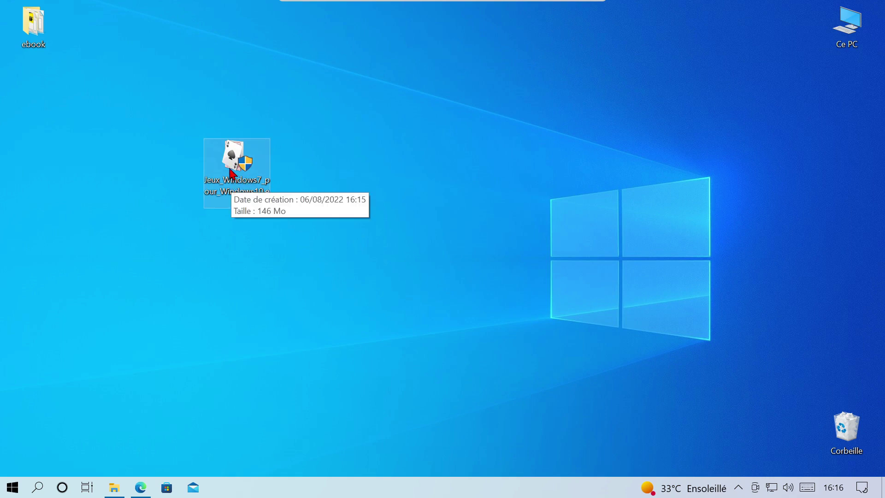
{"action": "double_click", "coordinate": [230, 169]}
{"action": "right_click", "coordinate": [229, 159]}
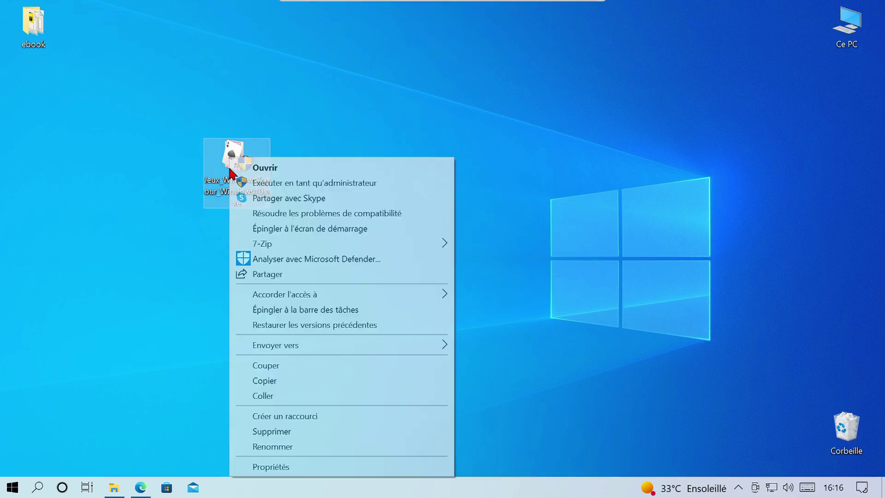
{"action": "mouse_move", "coordinate": [257, 250]}
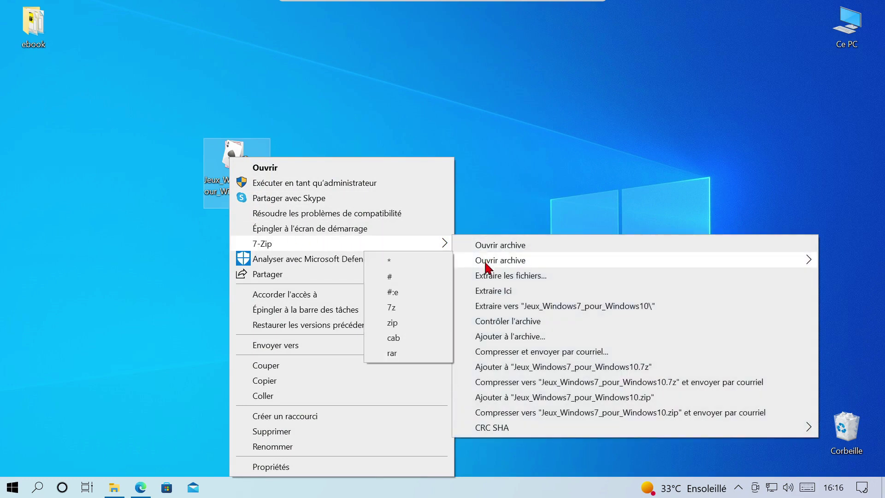
{"action": "left_click", "coordinate": [560, 276]}
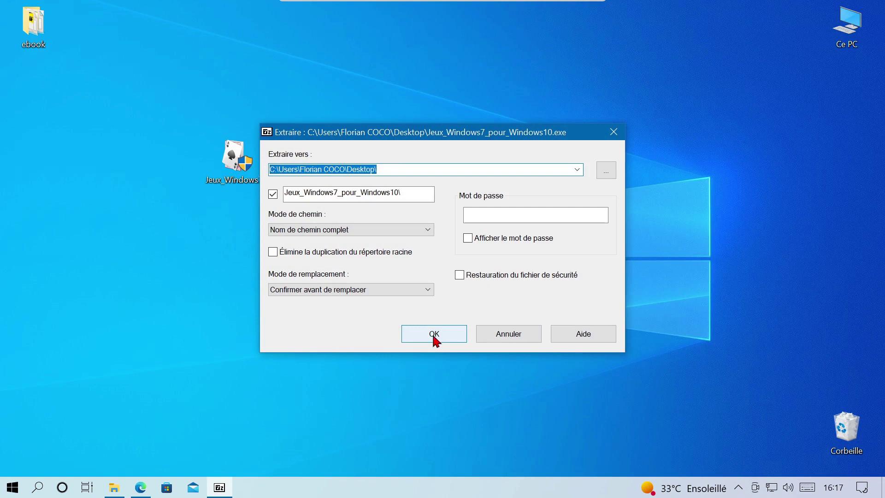
{"action": "left_click", "coordinate": [436, 340]}
{"action": "left_click", "coordinate": [374, 322]}
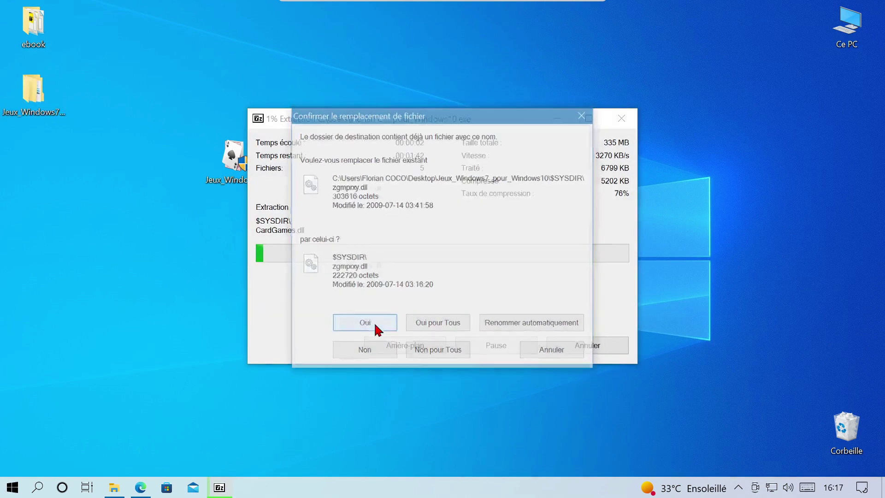
{"action": "left_click", "coordinate": [438, 325]}
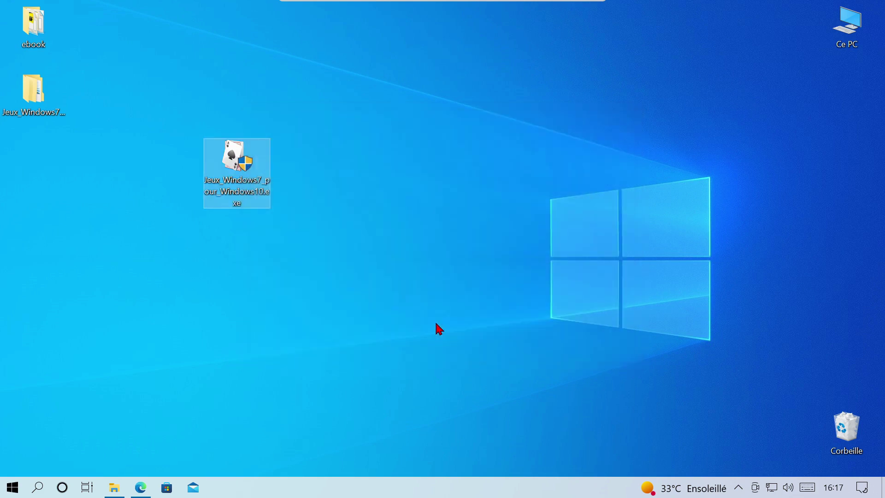
- Rearrange the installer and the extracted folder on the desktop, and open Jeux_Windows7_pour_Windows10 in a maximized window
{"action": "left_click_drag", "start_coordinate": [237, 187], "coordinate": [169, 51]}
{"action": "left_click_drag", "start_coordinate": [30, 109], "coordinate": [430, 254]}
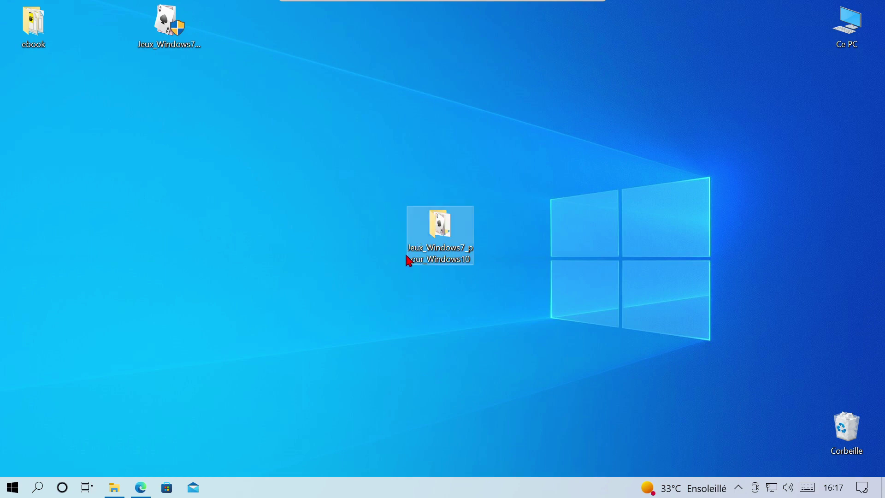
{"action": "mouse_move", "coordinate": [455, 261]}
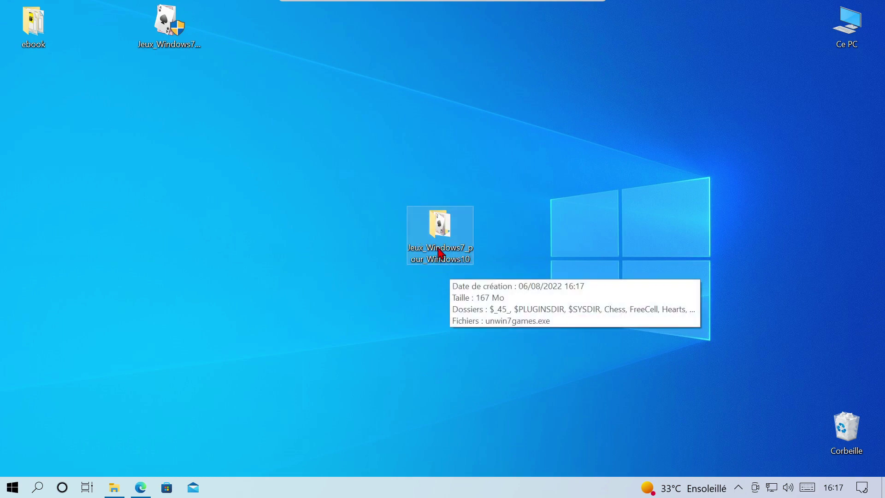
{"action": "double_click", "coordinate": [441, 252]}
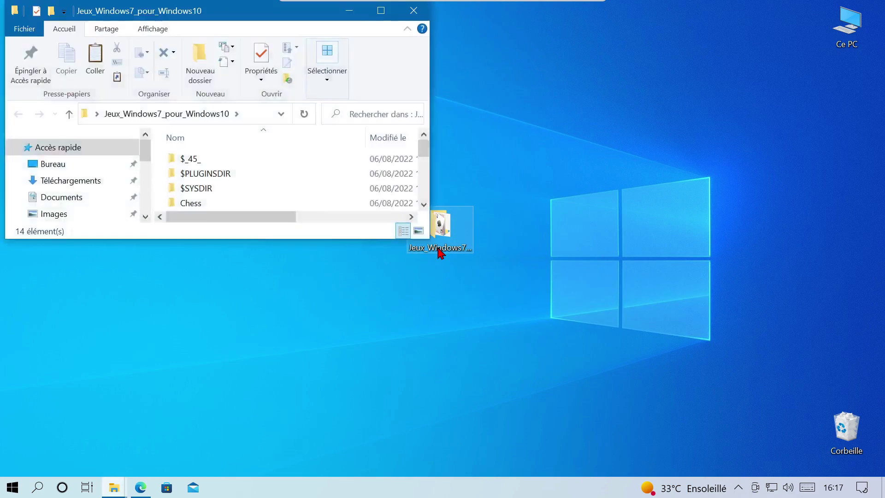
{"action": "double_click", "coordinate": [266, 14]}
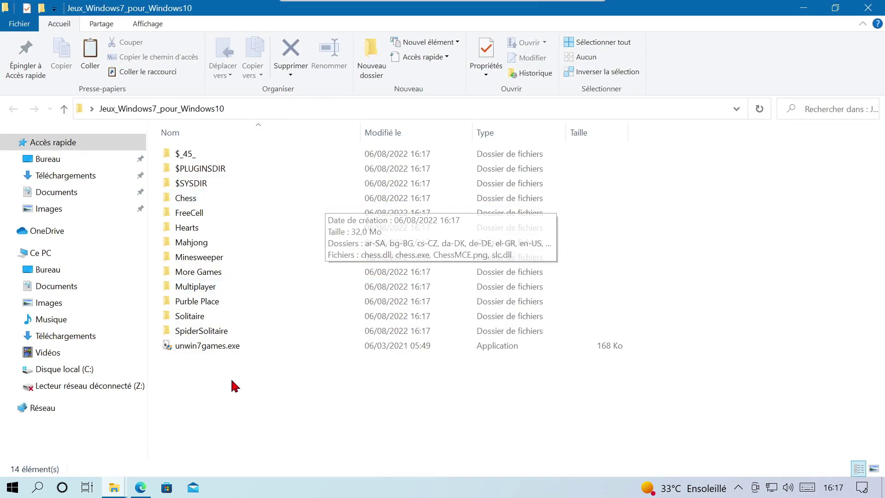
- Try to run unwin7games.exe from the extracted folder and refuse it permission to modify the computer
{"action": "left_click", "coordinate": [178, 351]}
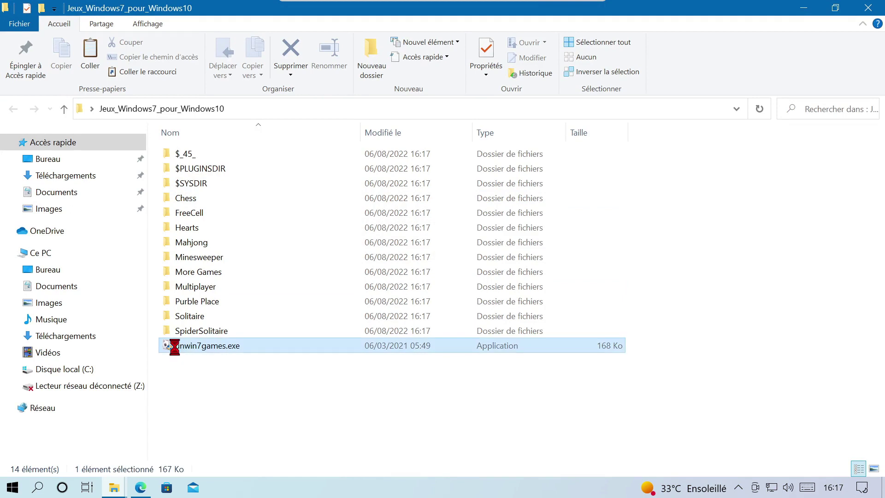
{"action": "double_click", "coordinate": [178, 353]}
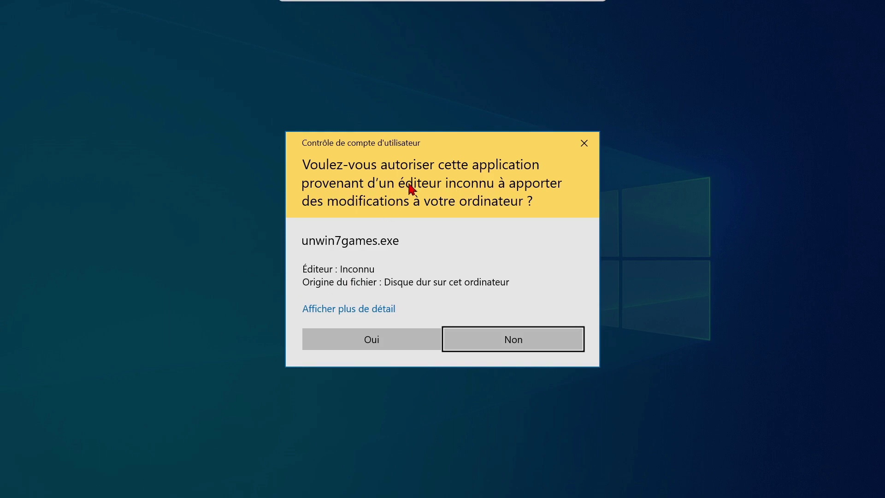
{"action": "left_click", "coordinate": [481, 341]}
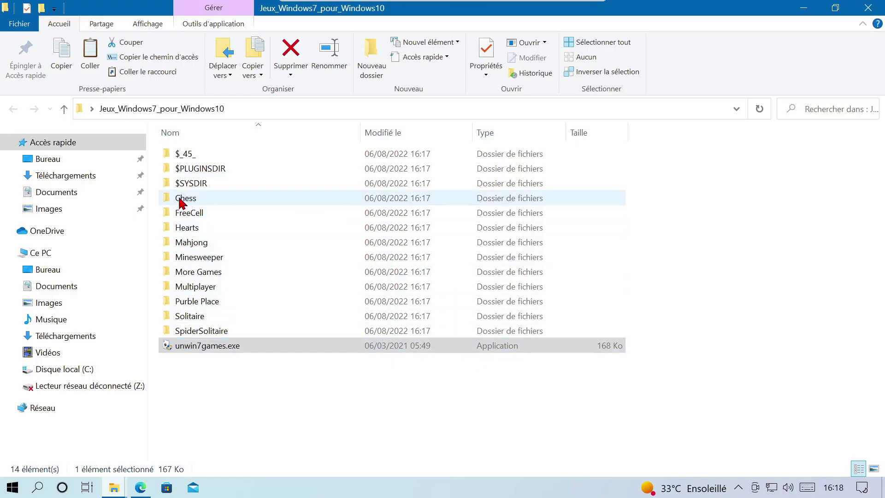
- Open the Chess subfolder and launch chess.exe to start Chess Titans
{"action": "double_click", "coordinate": [182, 202]}
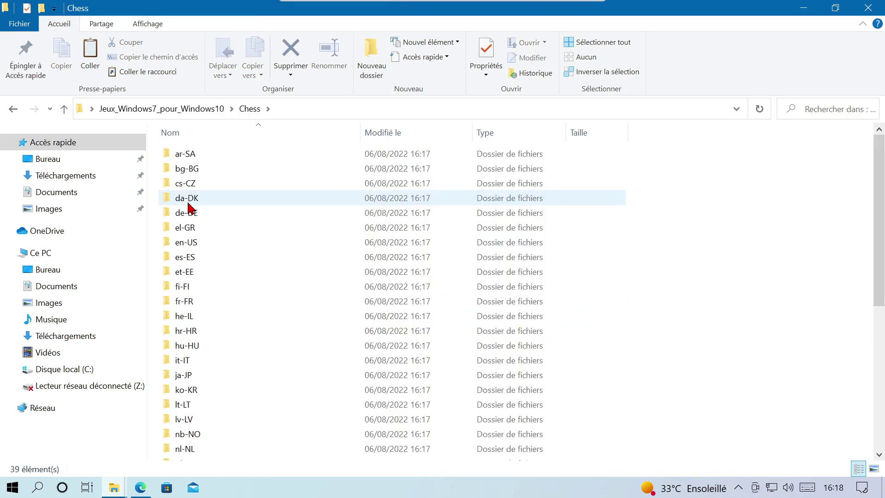
{"action": "scroll", "coordinate": [189, 207], "scroll_direction": "down", "scroll_amount": 6}
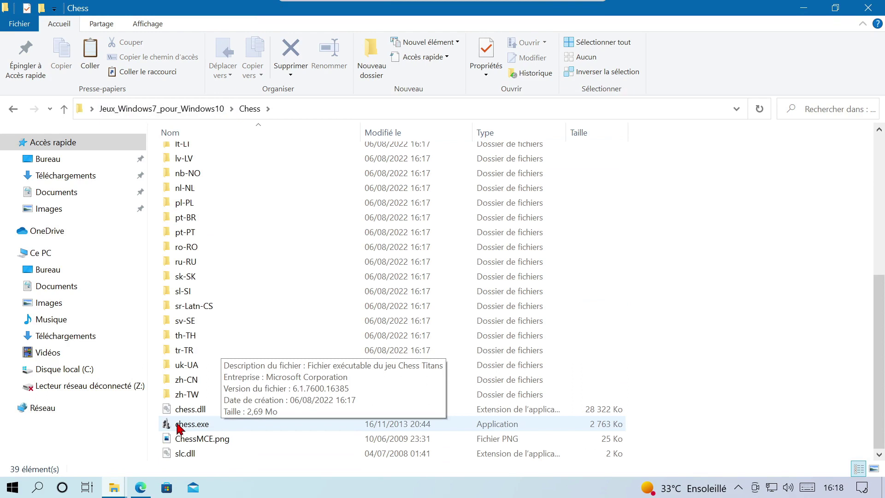
{"action": "double_click", "coordinate": [208, 425]}
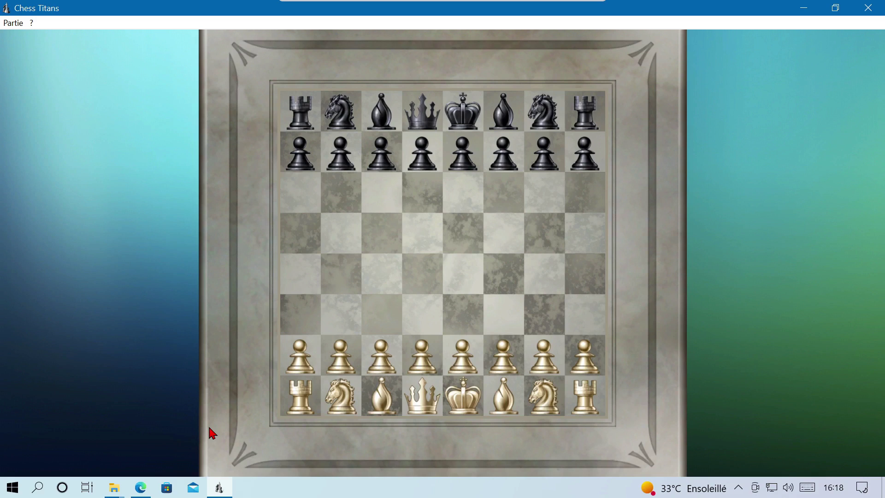
{"action": "left_click", "coordinate": [14, 22]}
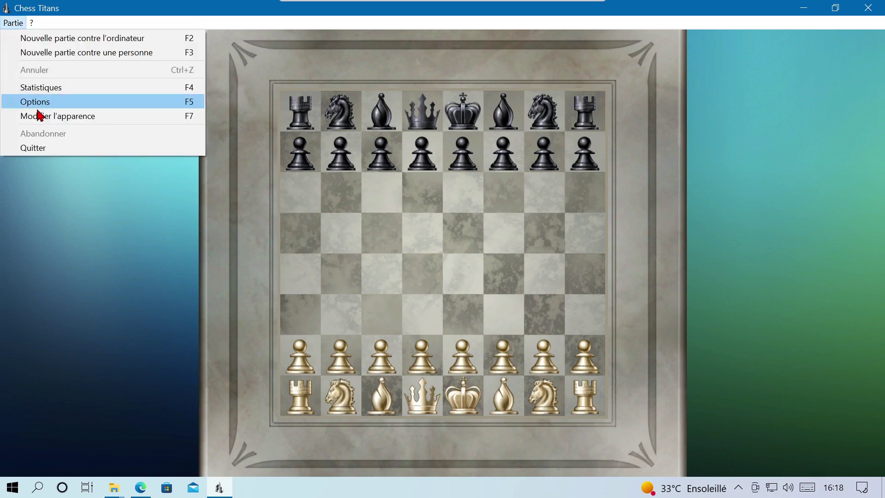
{"action": "left_click", "coordinate": [265, 197]}
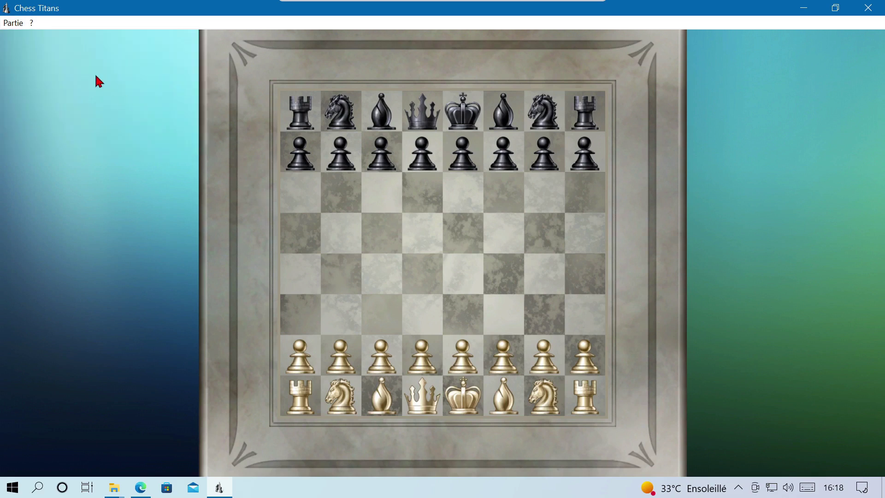
- Raise the graphics quality to its maximum in the game options to display the chessboard in 3D
{"action": "left_click", "coordinate": [16, 24]}
{"action": "left_click", "coordinate": [47, 102]}
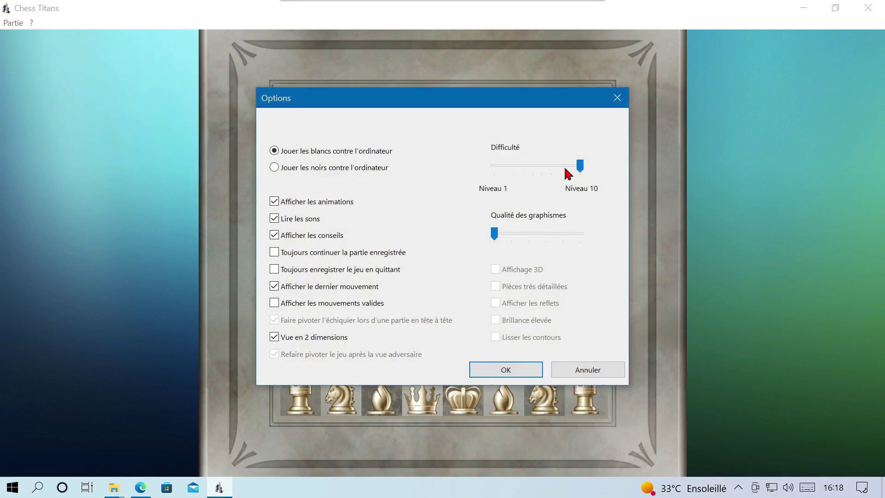
{"action": "left_click_drag", "start_coordinate": [495, 234], "coordinate": [586, 244]}
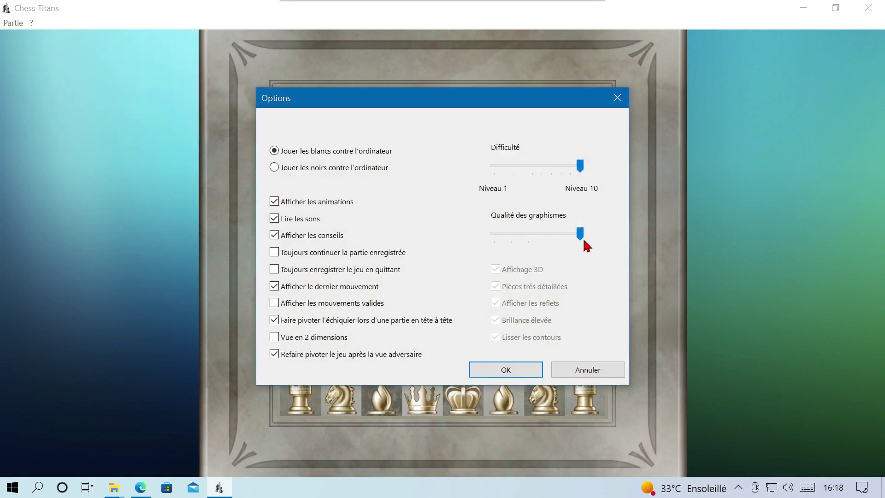
{"action": "left_click", "coordinate": [499, 372]}
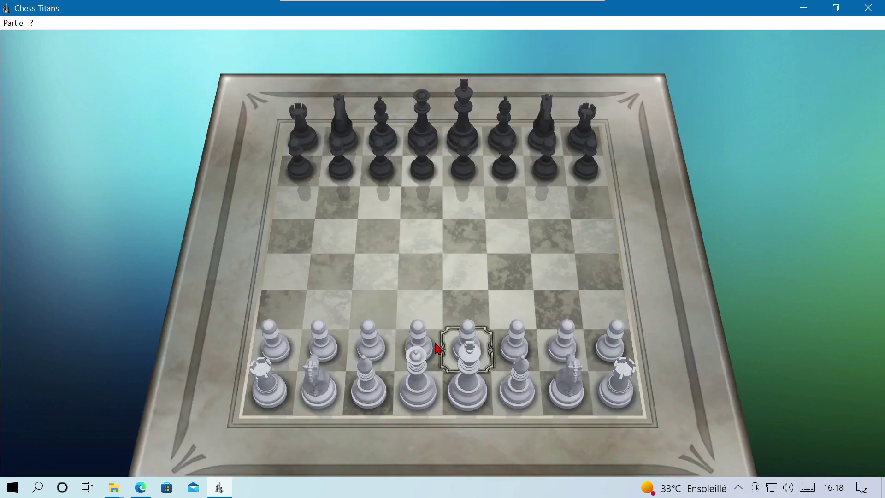
- Lower the graphics quality to its minimum in the game options to return the board to the 2D view
{"action": "left_click", "coordinate": [15, 26]}
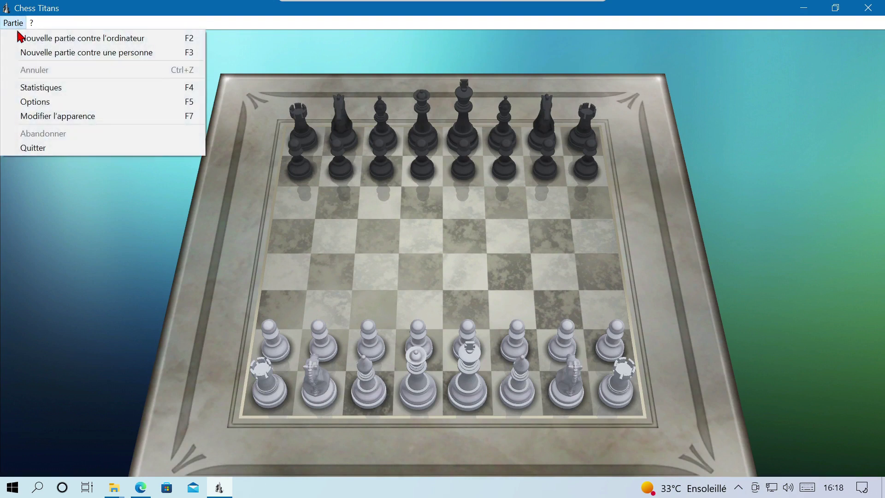
{"action": "left_click", "coordinate": [41, 102]}
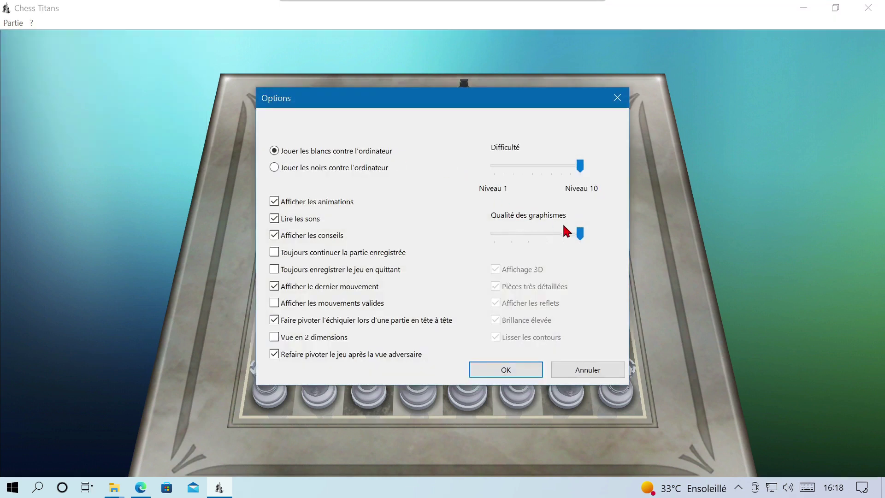
{"action": "left_click_drag", "start_coordinate": [578, 233], "coordinate": [444, 273]}
{"action": "left_click", "coordinate": [508, 370]}
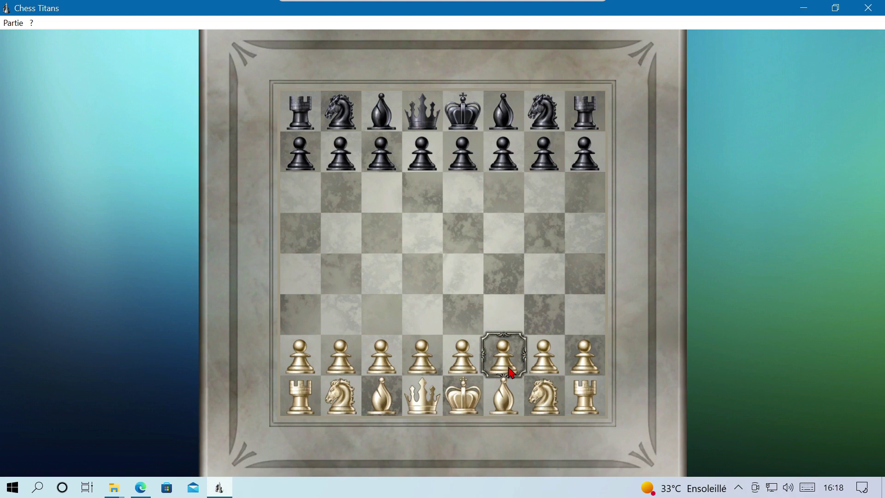
- Play the opening move against the computer by advancing White's queen pawn two squares to d4
{"action": "left_click", "coordinate": [459, 359]}
{"action": "left_click", "coordinate": [414, 363]}
{"action": "left_click", "coordinate": [417, 276]}
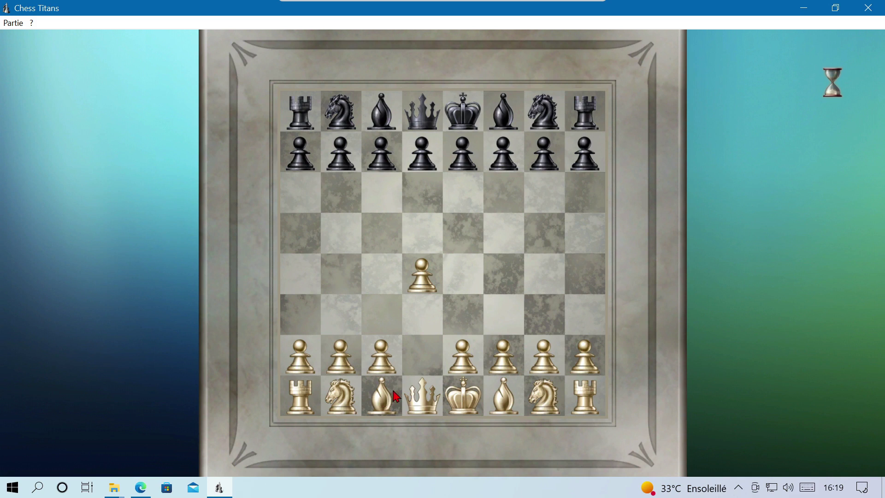
{"action": "left_click", "coordinate": [393, 358]}
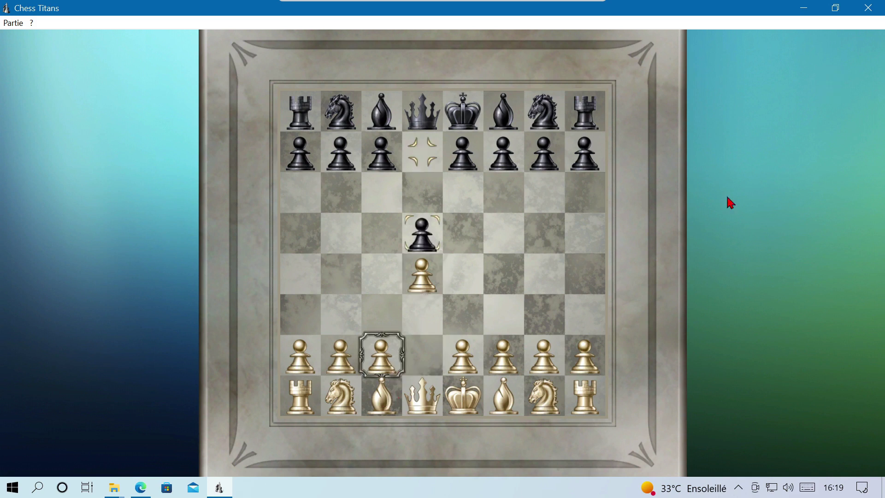
- Undo the queen pawn opening and advance White's c-pawn two squares to c4 instead
{"action": "key", "text": "ctrl+z"}
{"action": "left_click", "coordinate": [381, 355]}
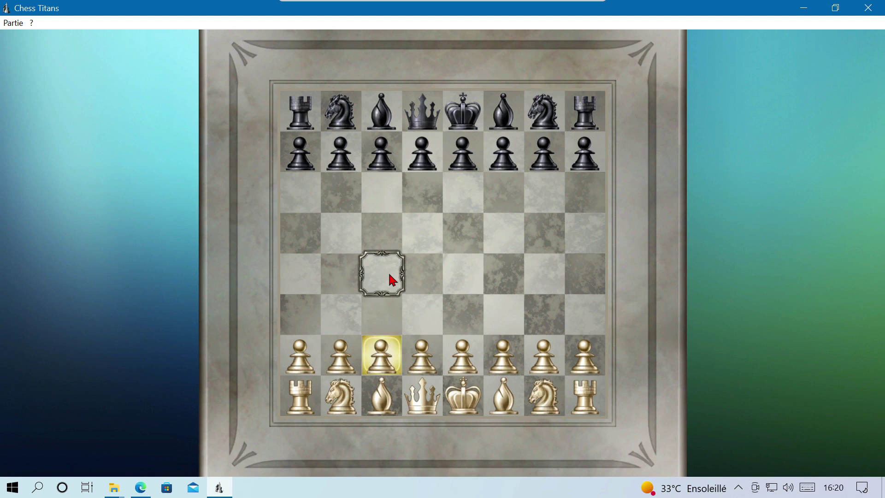
{"action": "left_click", "coordinate": [391, 279]}
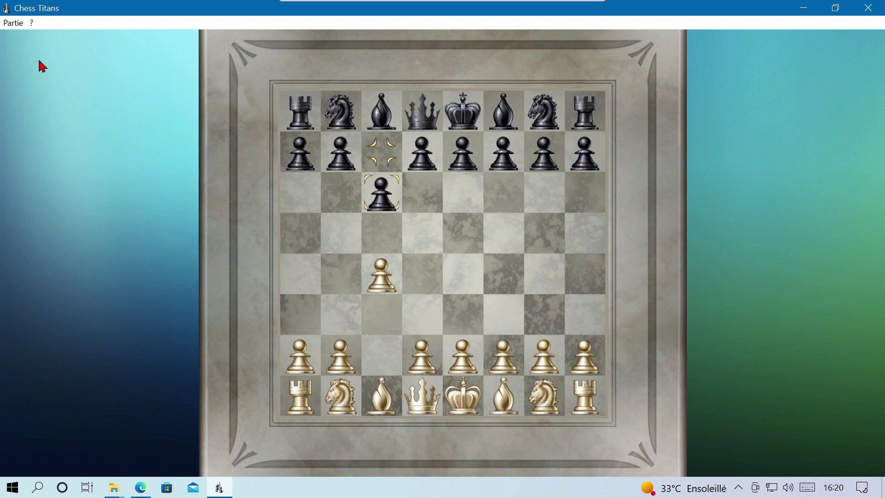
- Lower the computer opponent's difficulty below level 10 in the game options and apply the change
{"action": "key", "text": "F5"}
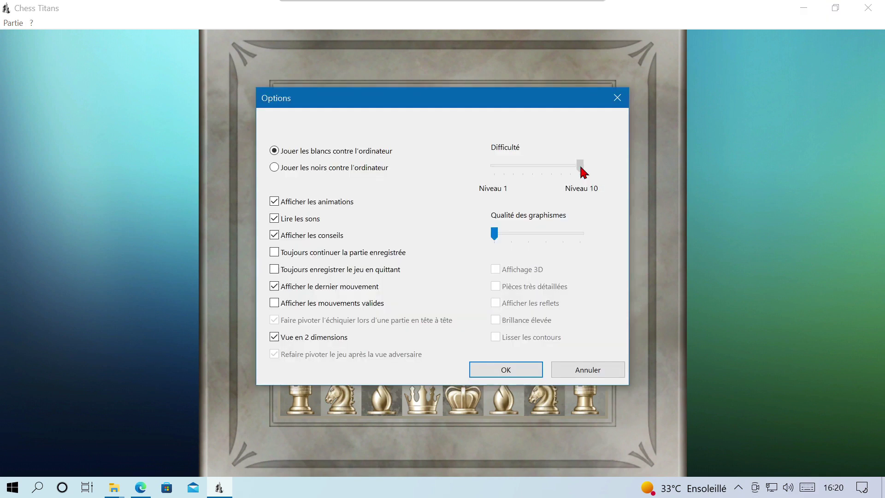
{"action": "left_click_drag", "start_coordinate": [580, 168], "coordinate": [538, 167]}
{"action": "left_click", "coordinate": [538, 167]}
{"action": "left_click_drag", "start_coordinate": [541, 172], "coordinate": [523, 195]}
{"action": "key", "text": "Return"}
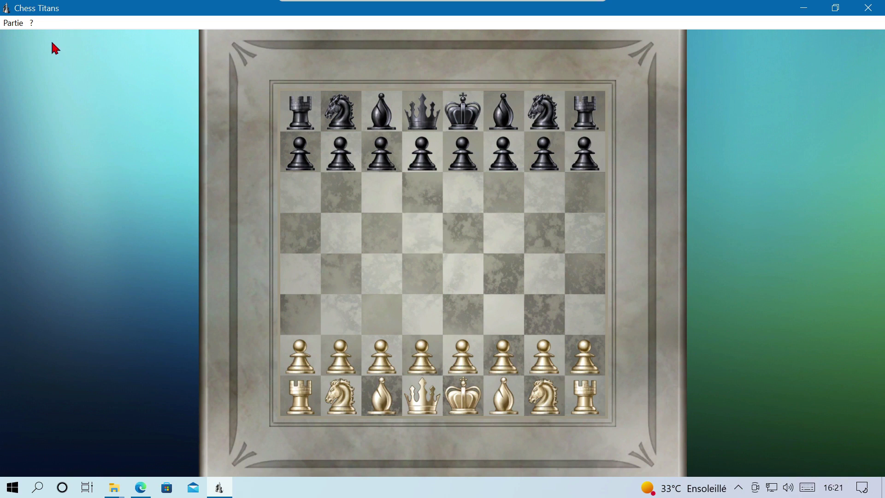
- Start a new game against a person, playing White's queen pawn to d4 and Black's c-pawn to c6
{"action": "left_click", "coordinate": [13, 24]}
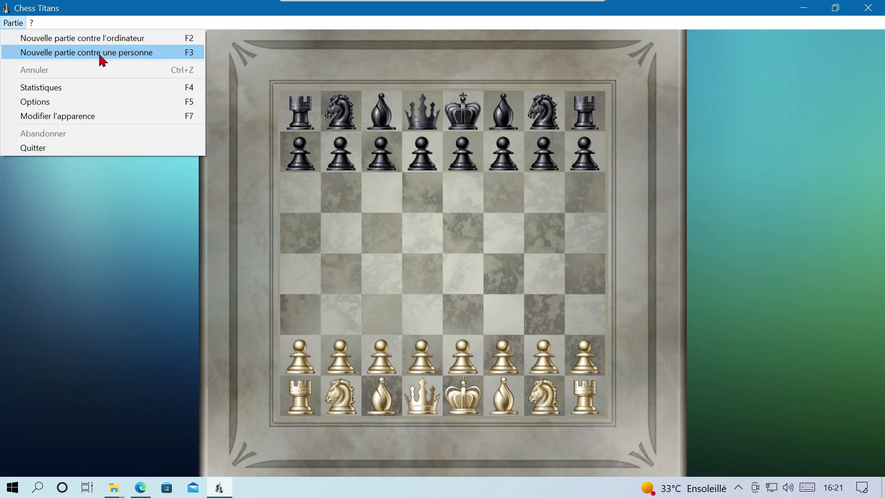
{"action": "left_click", "coordinate": [128, 59]}
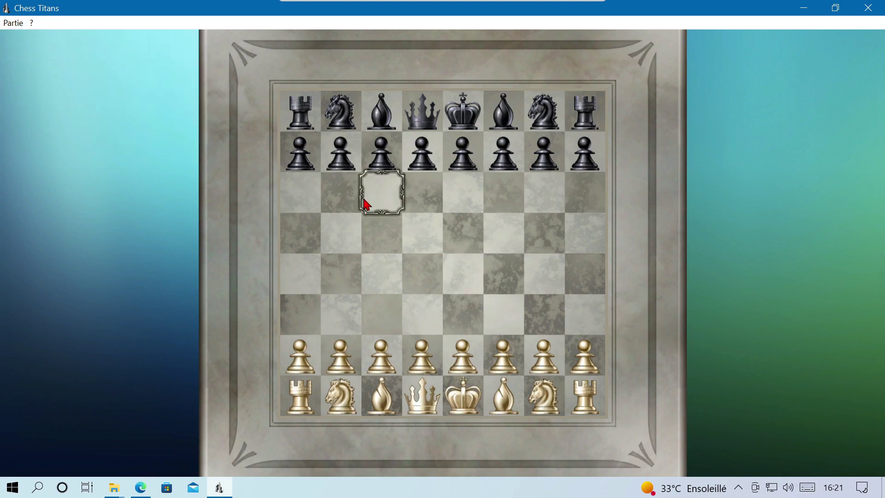
{"action": "left_click", "coordinate": [416, 362]}
{"action": "left_click", "coordinate": [421, 289]}
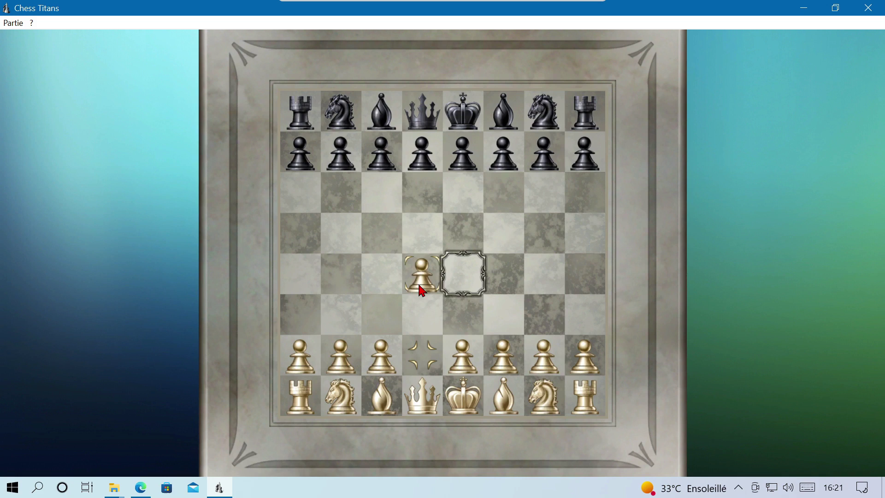
{"action": "left_click", "coordinate": [367, 157]}
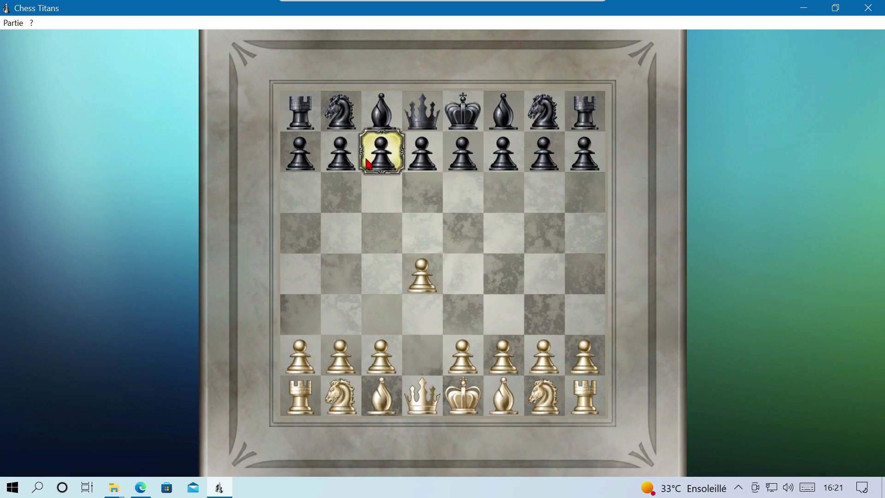
{"action": "left_click", "coordinate": [367, 186]}
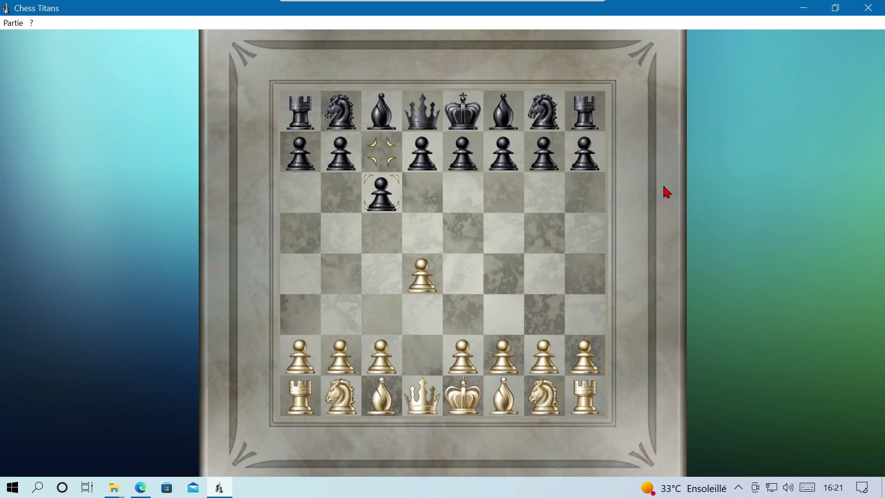